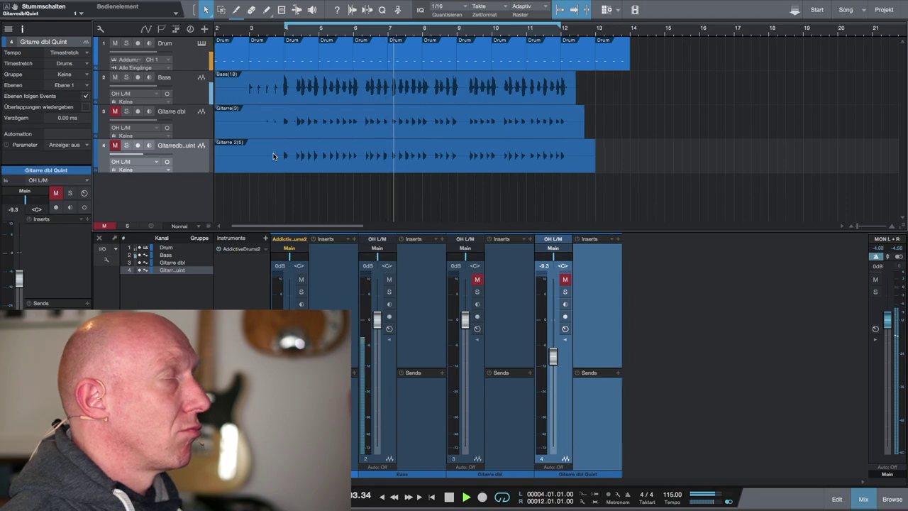
Play the song and unmute the Gitarre dbl track to hear it together with the drums and bass
key(space)
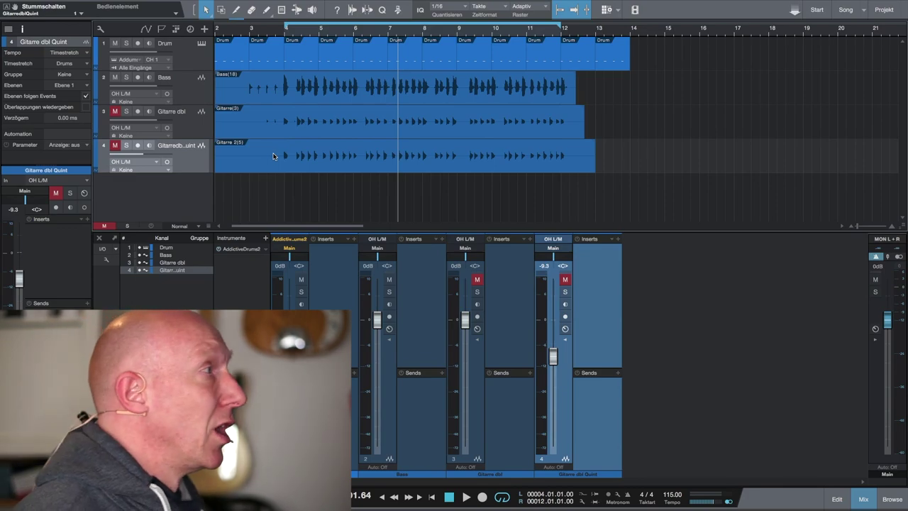
key(KP_1)
key(space)
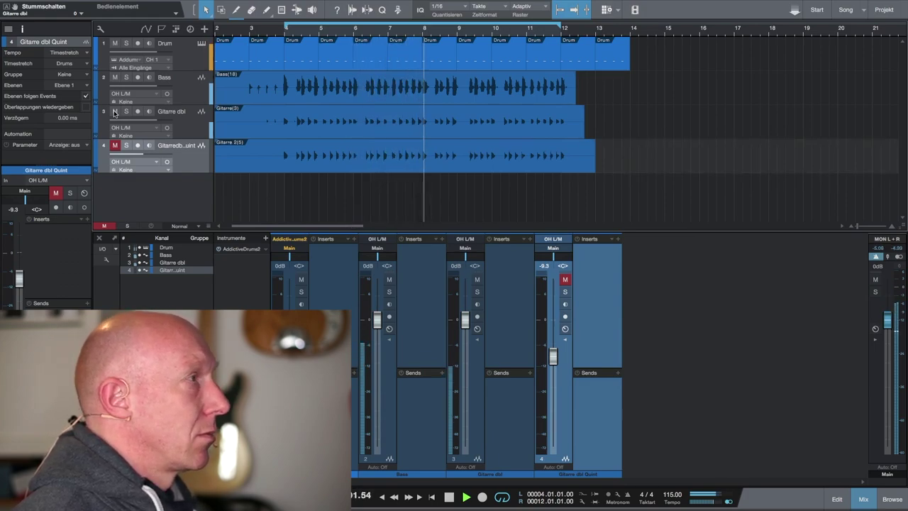
key(space)
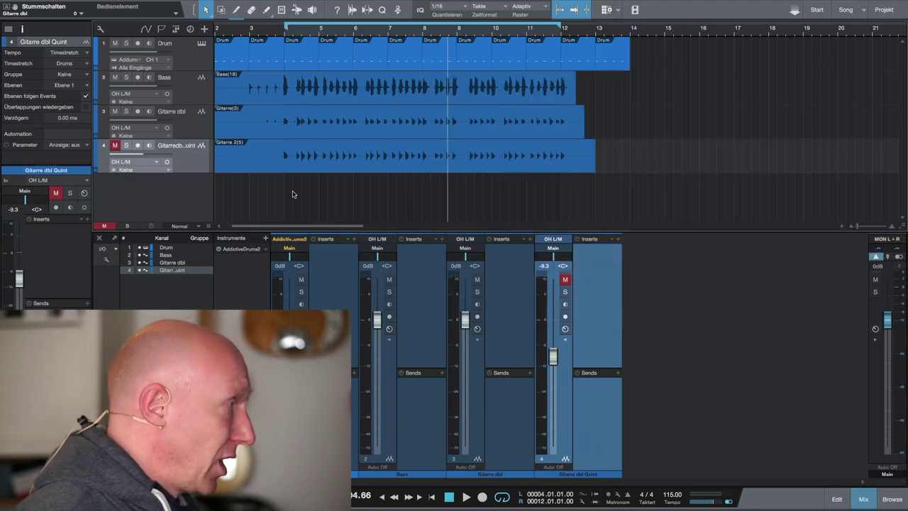
Unmute the Gitarre dbl Quint track and play from the loop start, toggling its mute to compare the mix with and without it
click(115, 146)
key(KP_0)
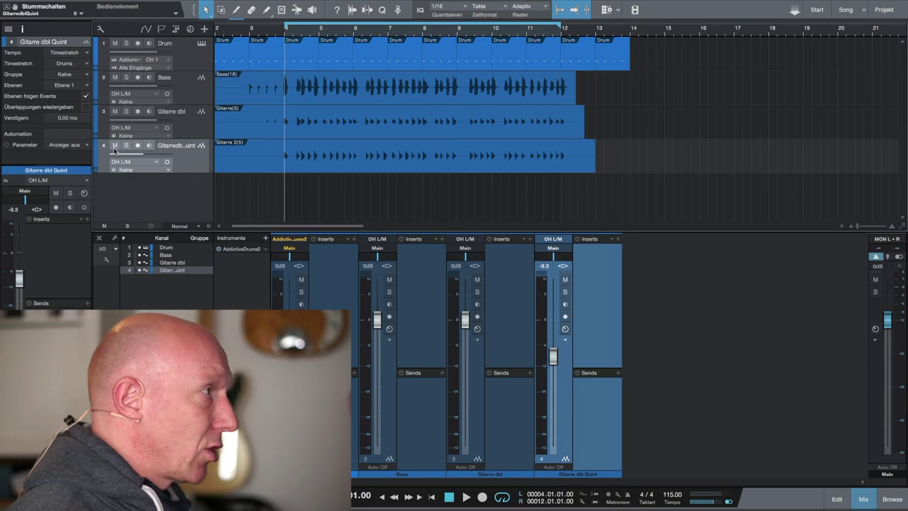
key(space)
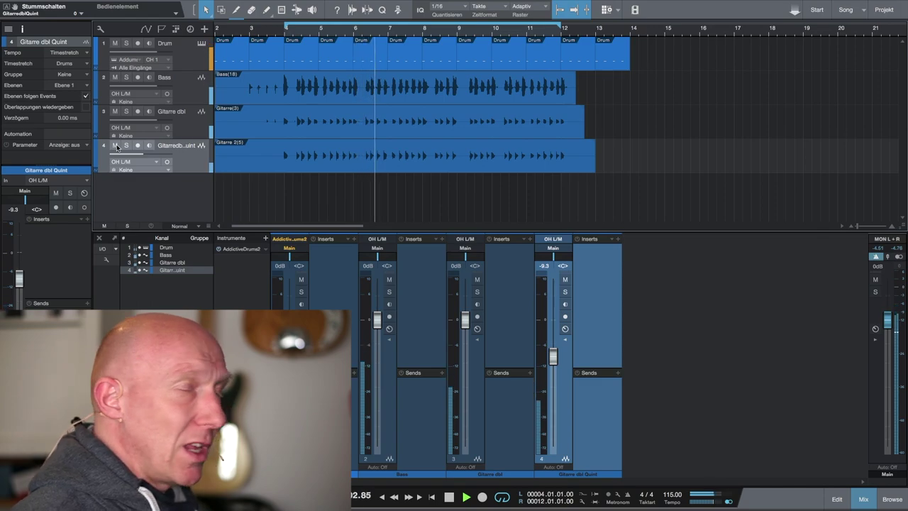
click(115, 145)
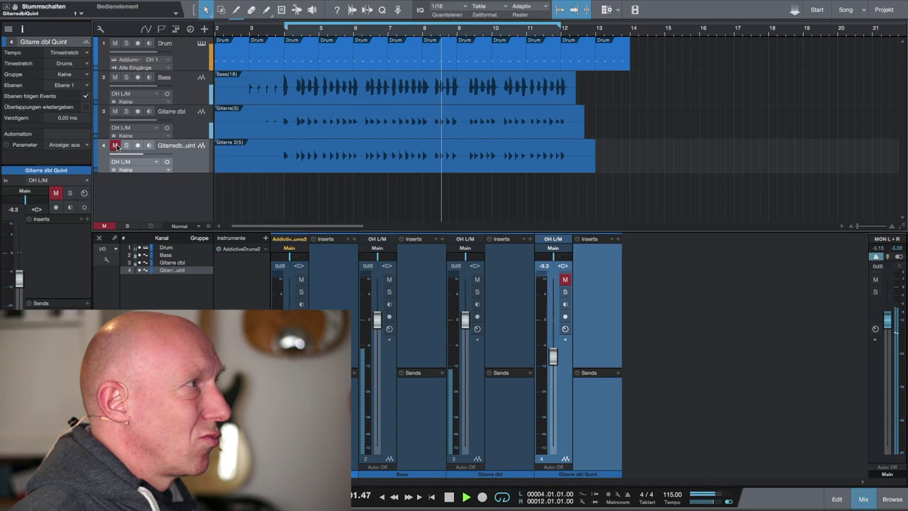
click(116, 146)
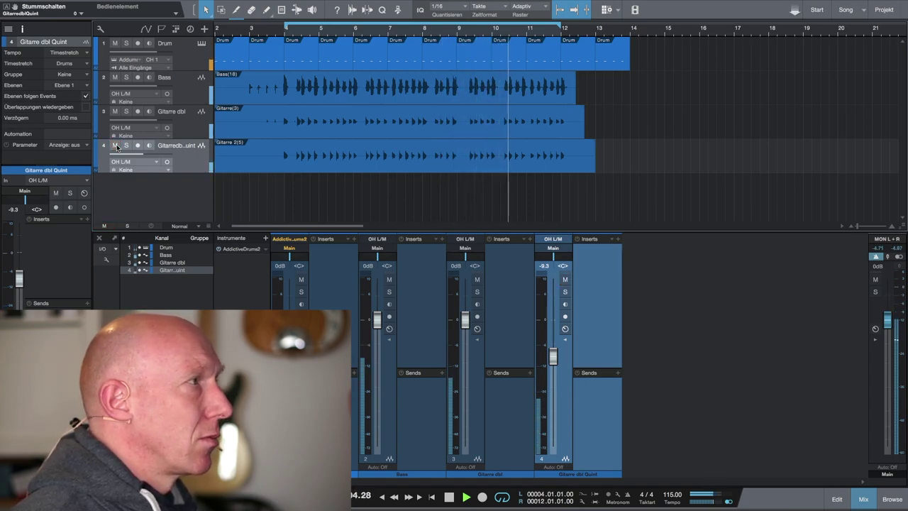
key(space)
Listen to the Gitarre dbl Quint track soloed, add Gitarre dbl and Bass to the solo, and clear all solos
click(127, 145)
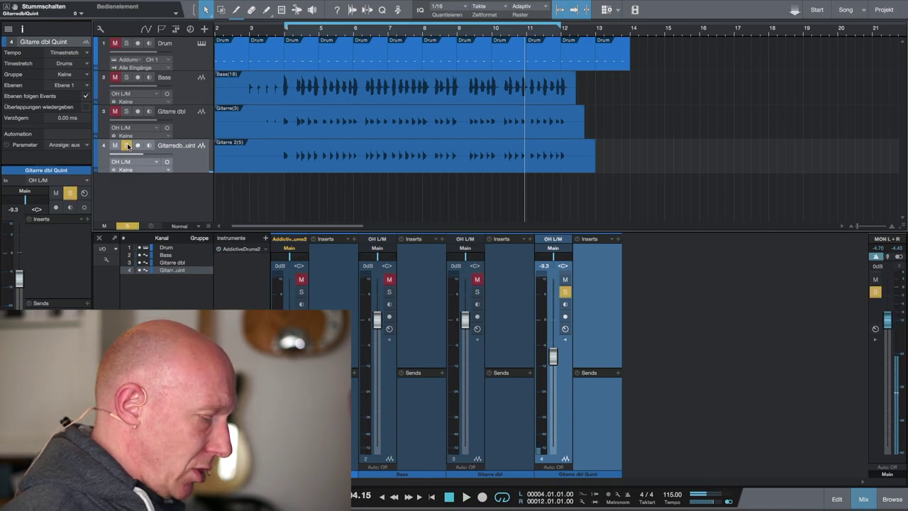
key(space)
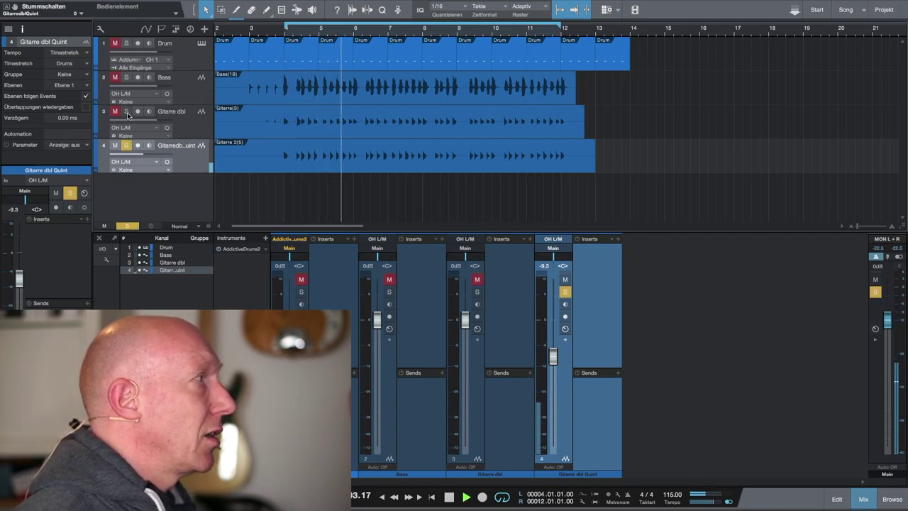
click(127, 113)
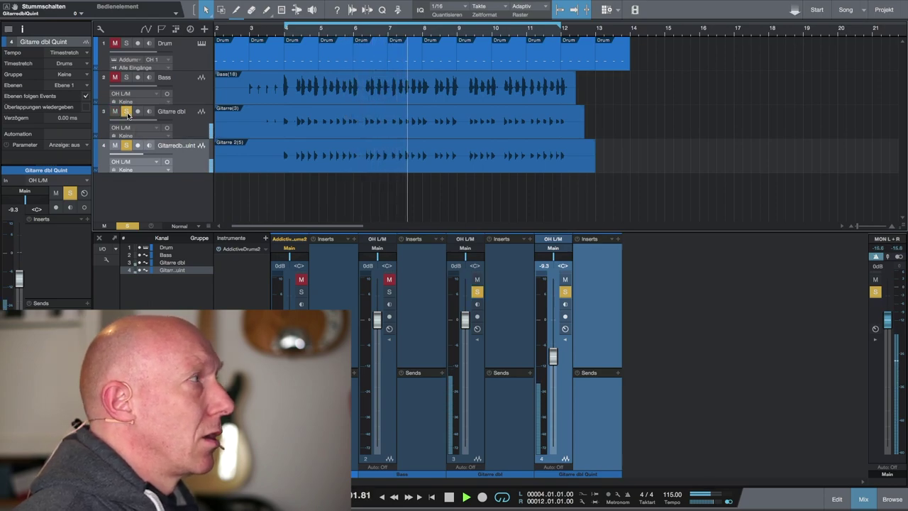
click(126, 76)
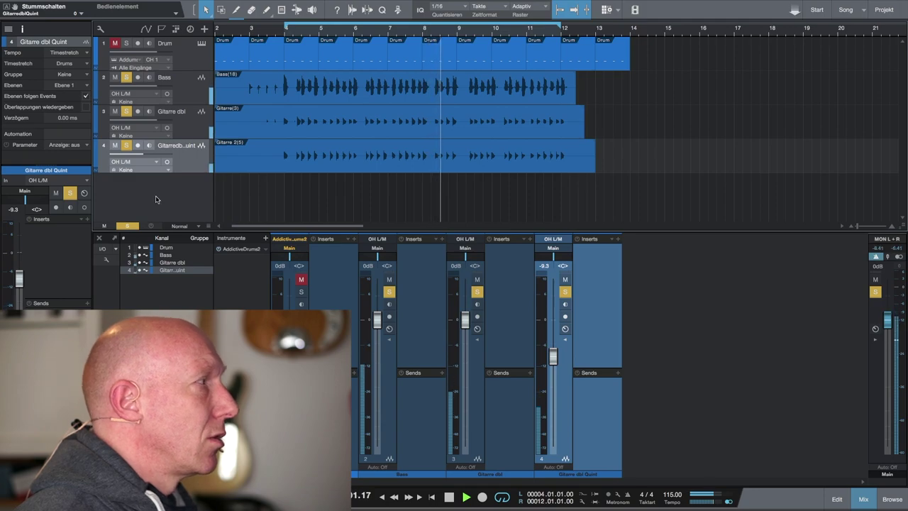
click(128, 225)
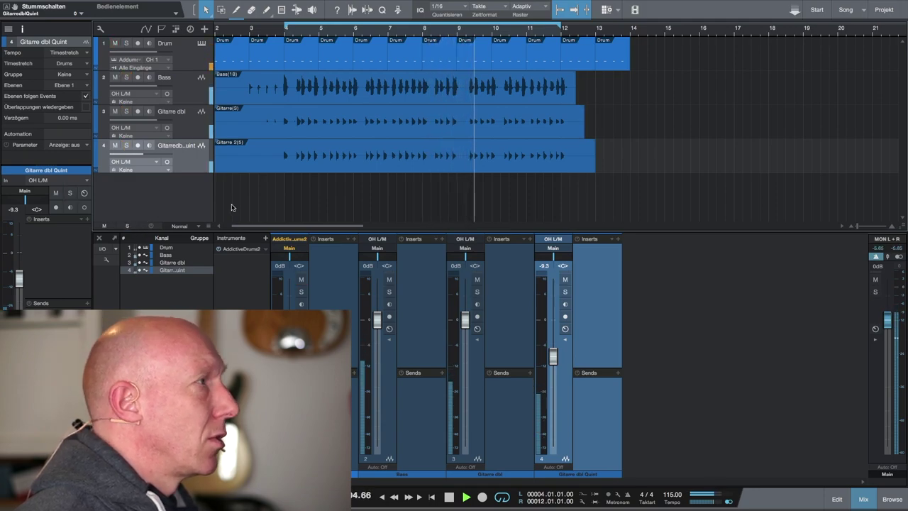
key(space)
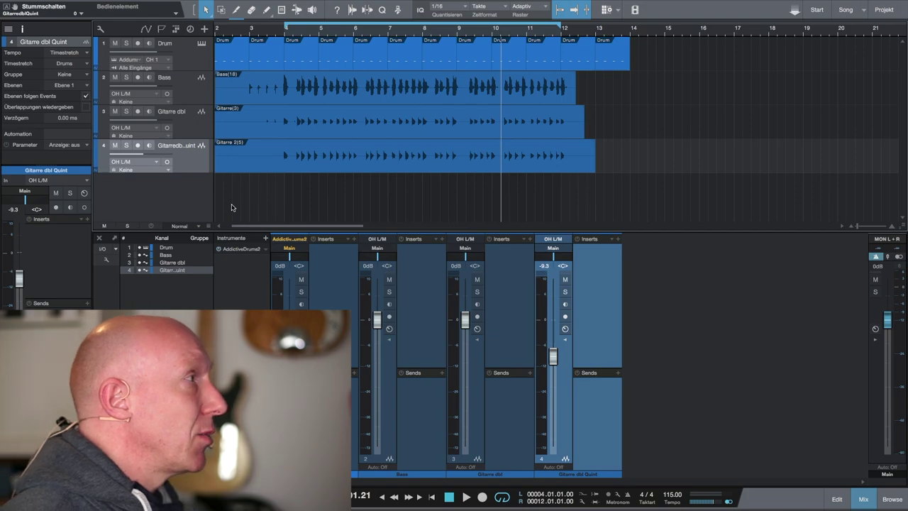
Duplicate the Gitarre dbl track completely, including its recorded events
click(199, 130)
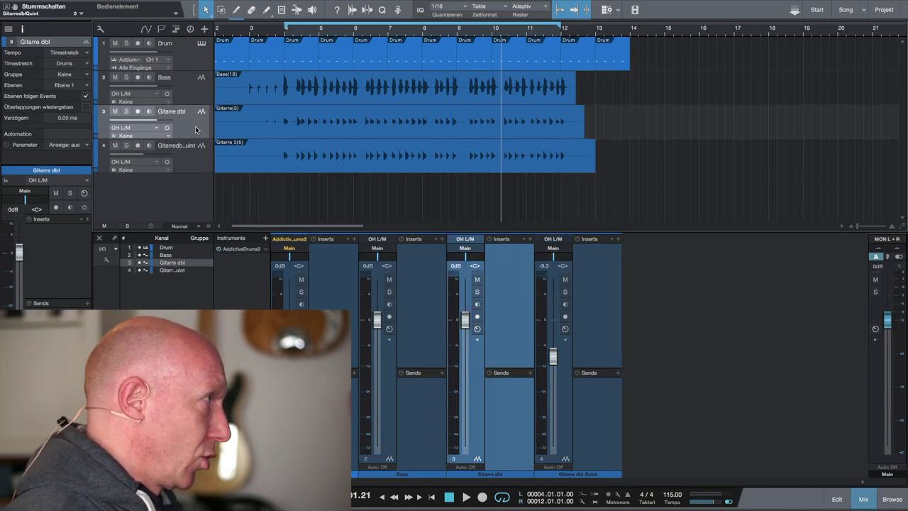
right_click(196, 129)
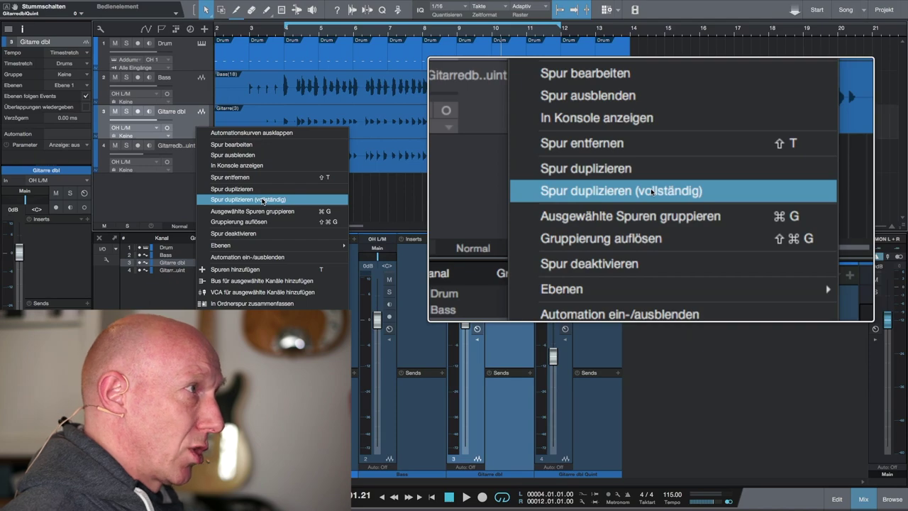
click(262, 201)
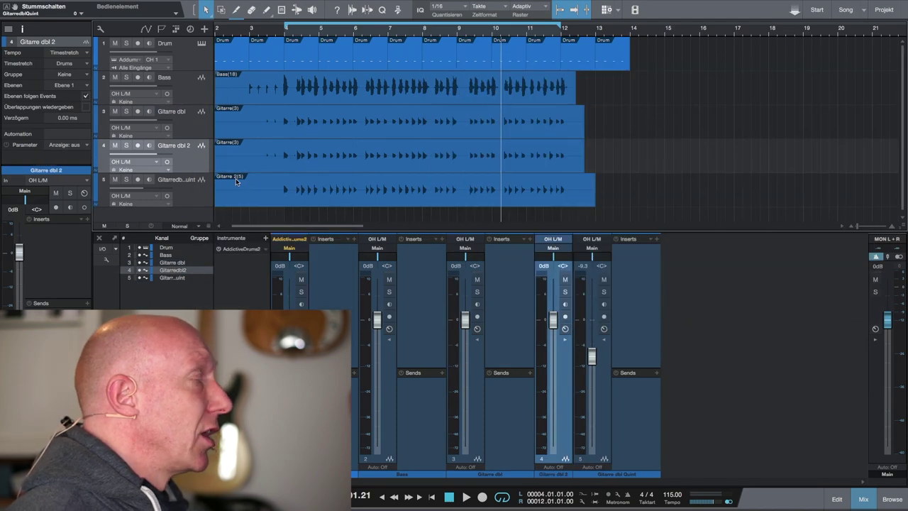
Select the duplicated guitar track and expand its mixer channel to show inserts and sends
click(185, 126)
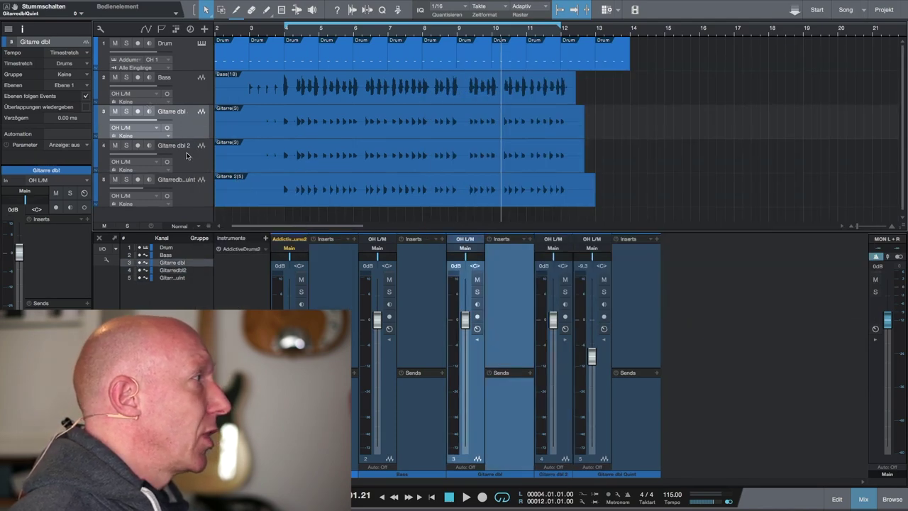
click(187, 155)
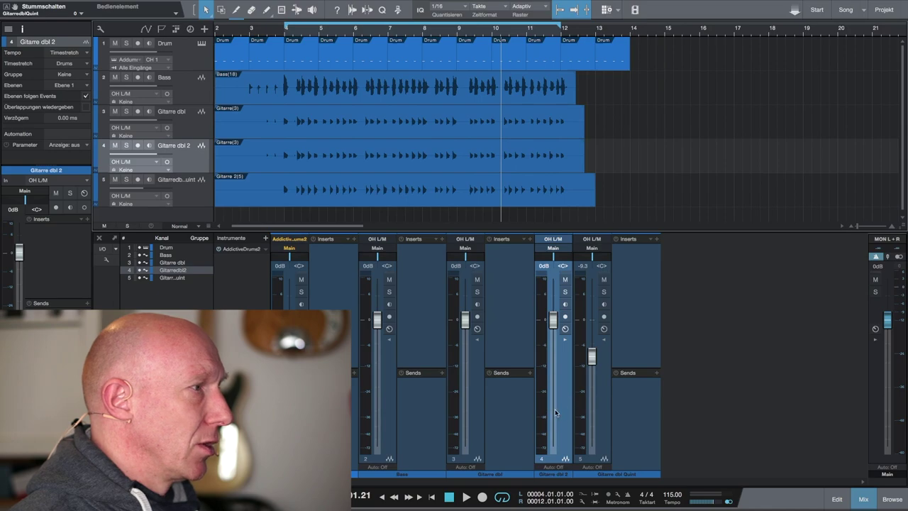
click(565, 341)
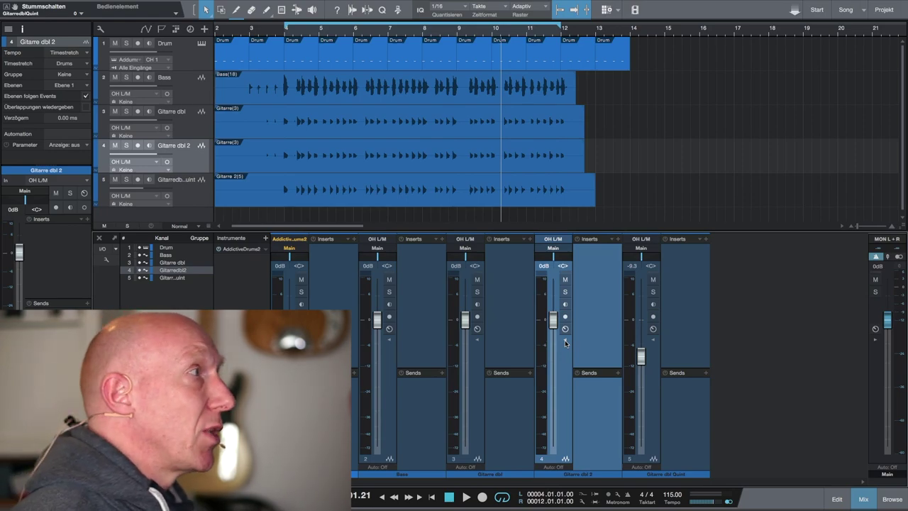
Transpose the audio event on the Gitarre dbl 2 track up by 7 semitones
click(399, 157)
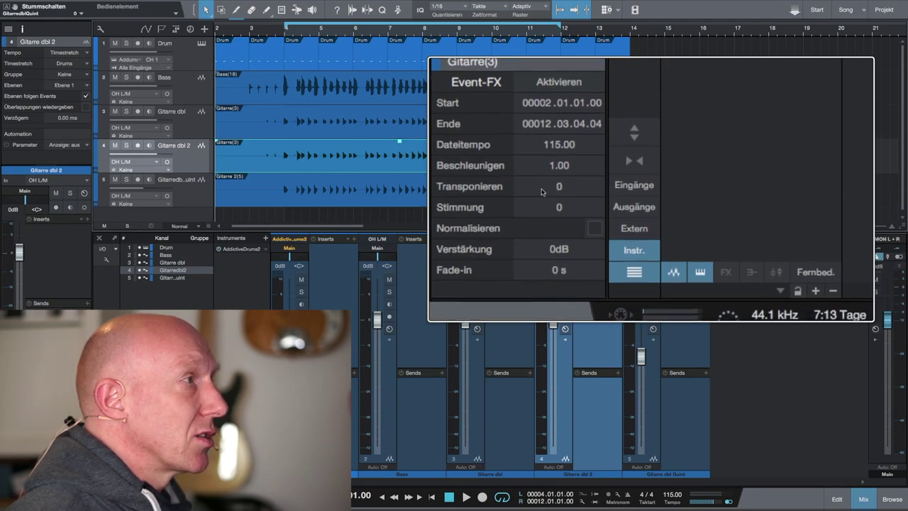
double_click(559, 189)
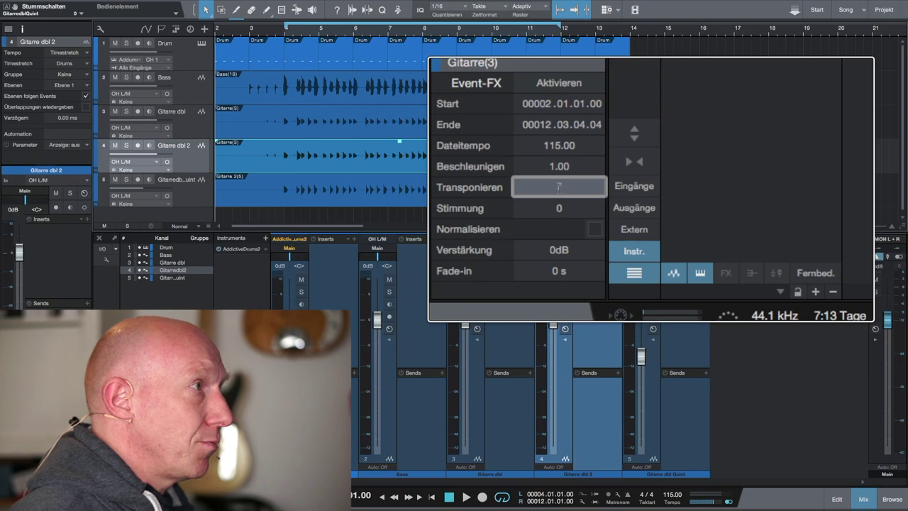
key(Return)
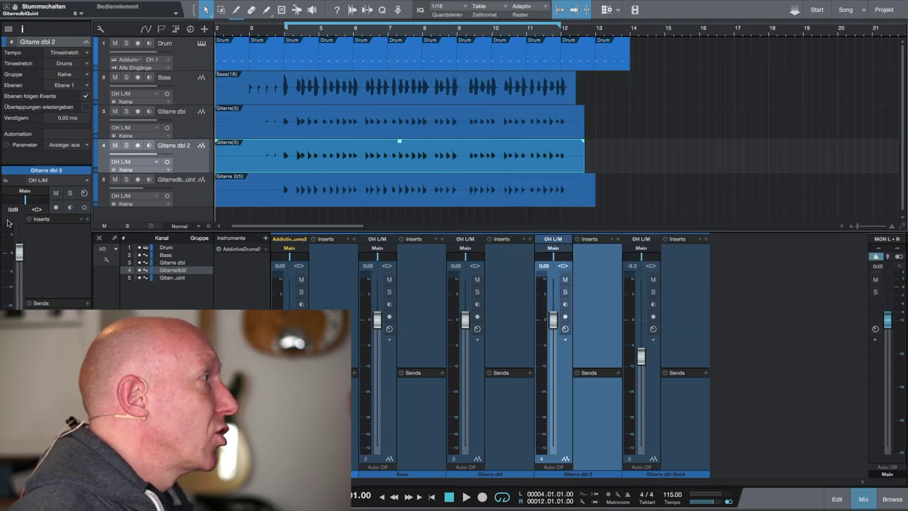
Compare the transposed Gitarre dbl 2 track with the recorded Gitarre dbl Quint track by soloing them alternately during playback
click(127, 146)
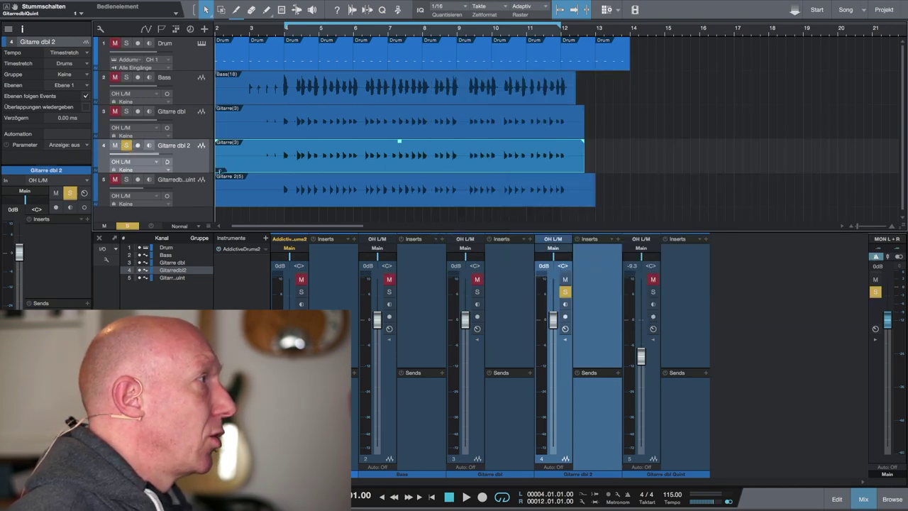
key(space)
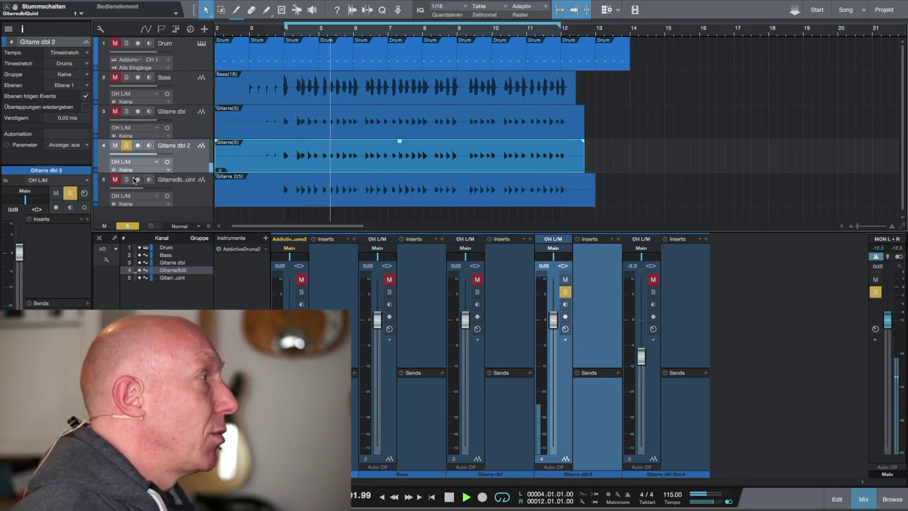
click(127, 179)
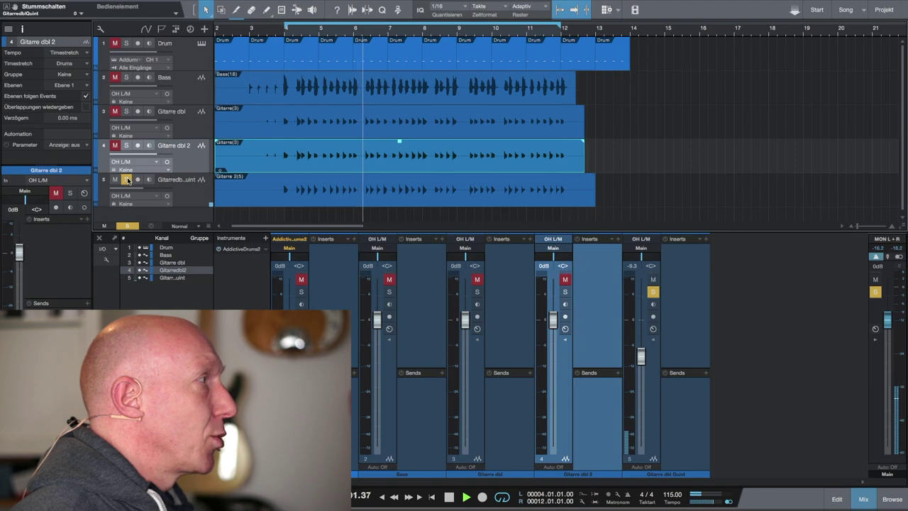
click(126, 146)
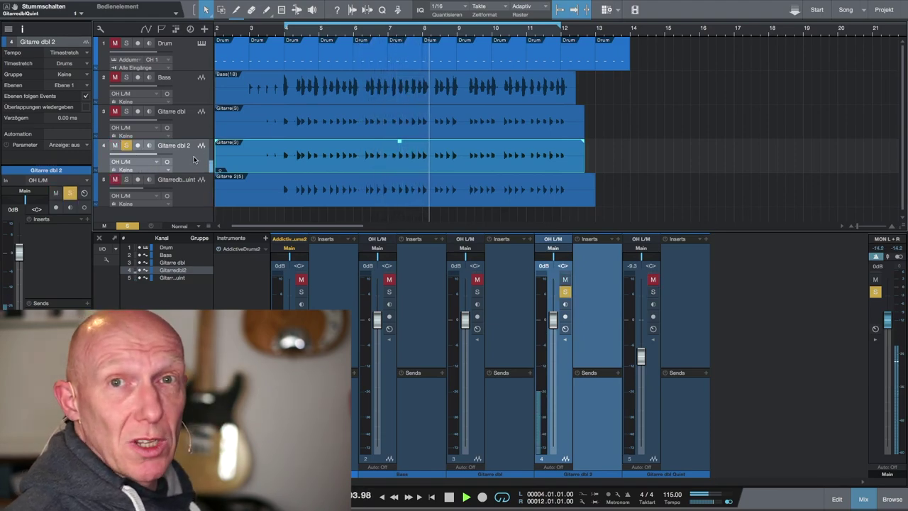
key(space)
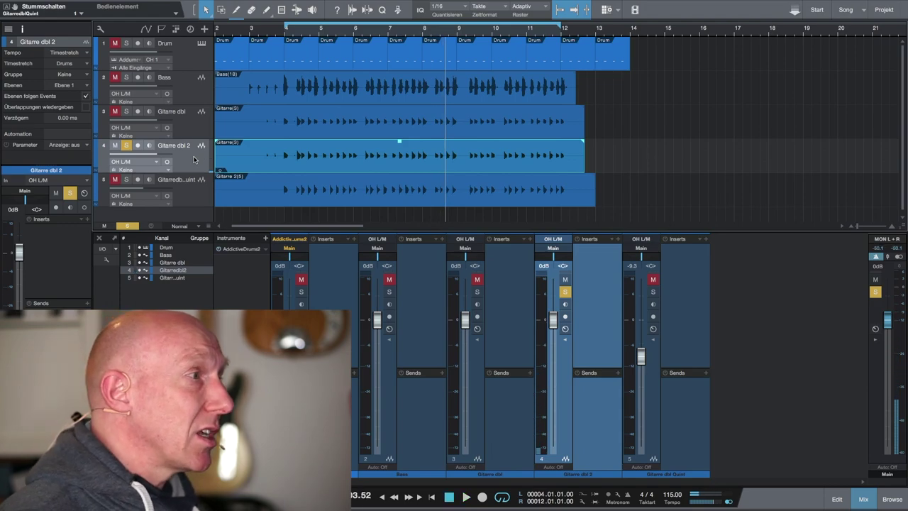
Lower the Gitarre dbl 2 volume to about -10.5 dB, and leave only Gitarre dbl Quint muted with all solos cleared
drag(553, 322, 554, 363)
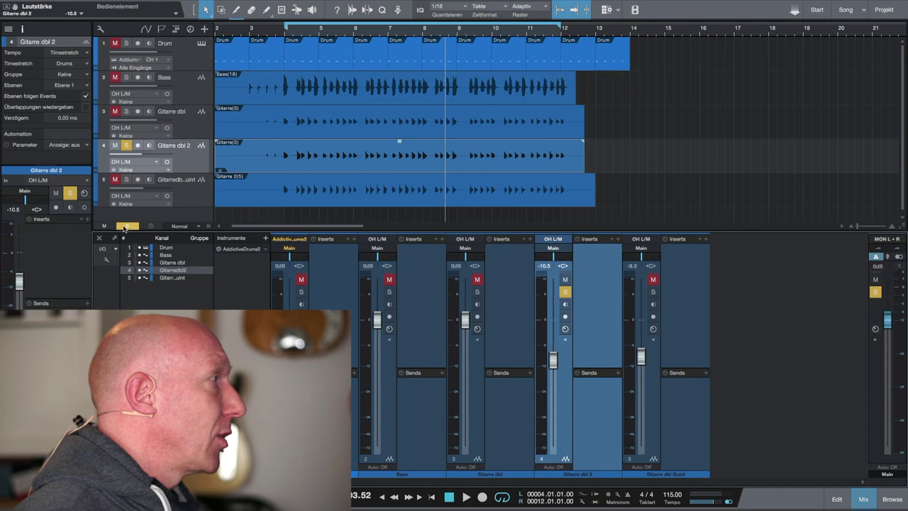
click(127, 226)
click(652, 279)
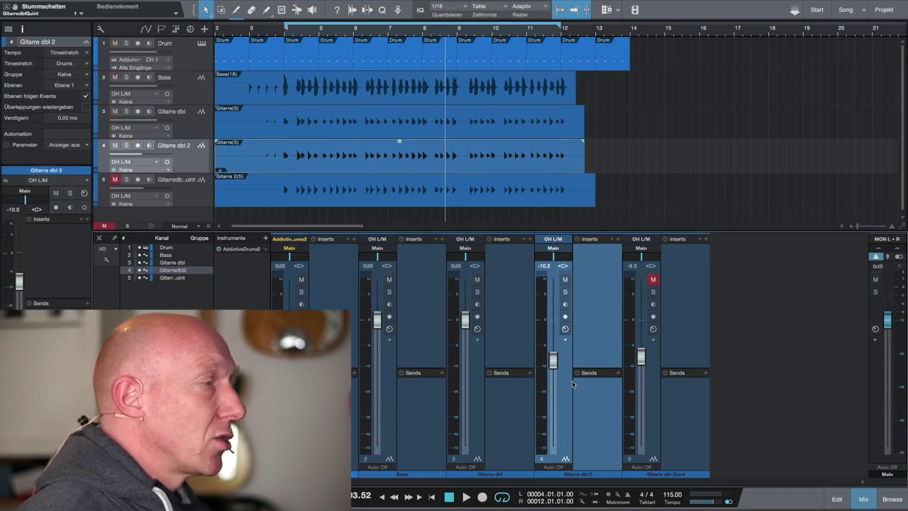
Play the mix and fine-tune the Gitarre dbl 2 volume to about -10.9 dB
drag(556, 360, 554, 363)
key(space)
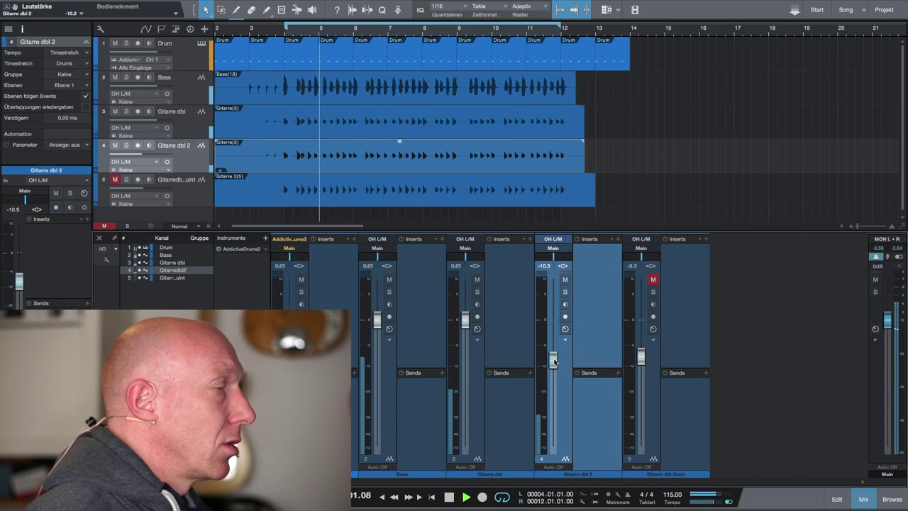
mouse_move(554, 363)
mouse_down()
mouse_move(554, 308)
mouse_move(554, 364)
mouse_up()
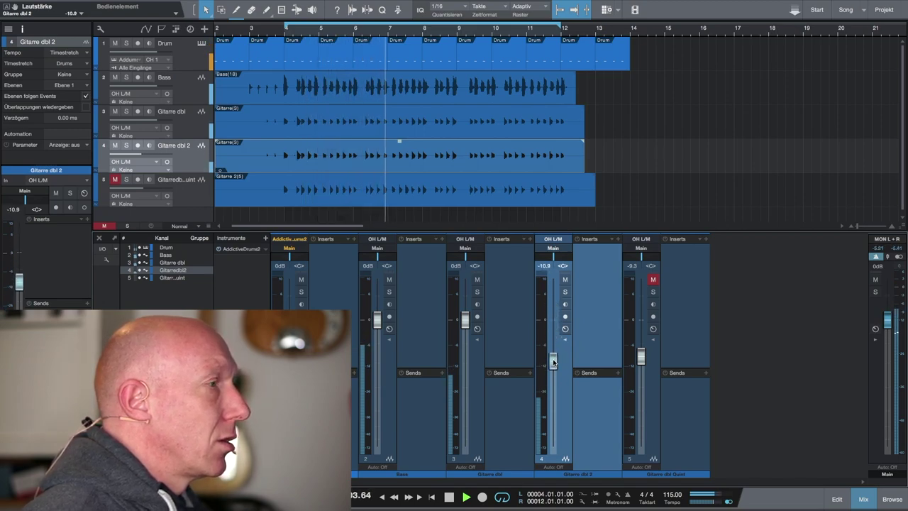